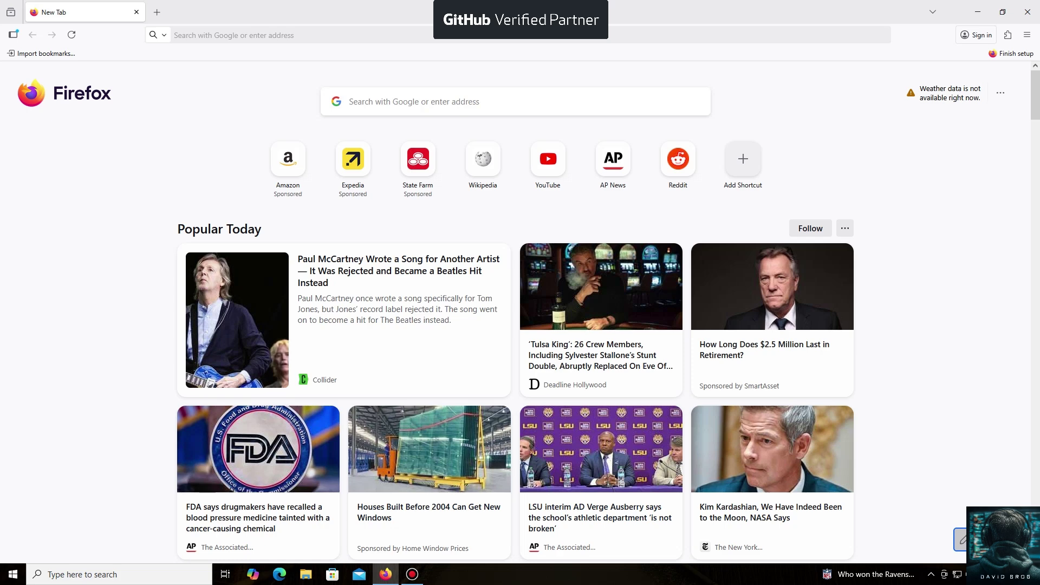
key(ctrl+l)
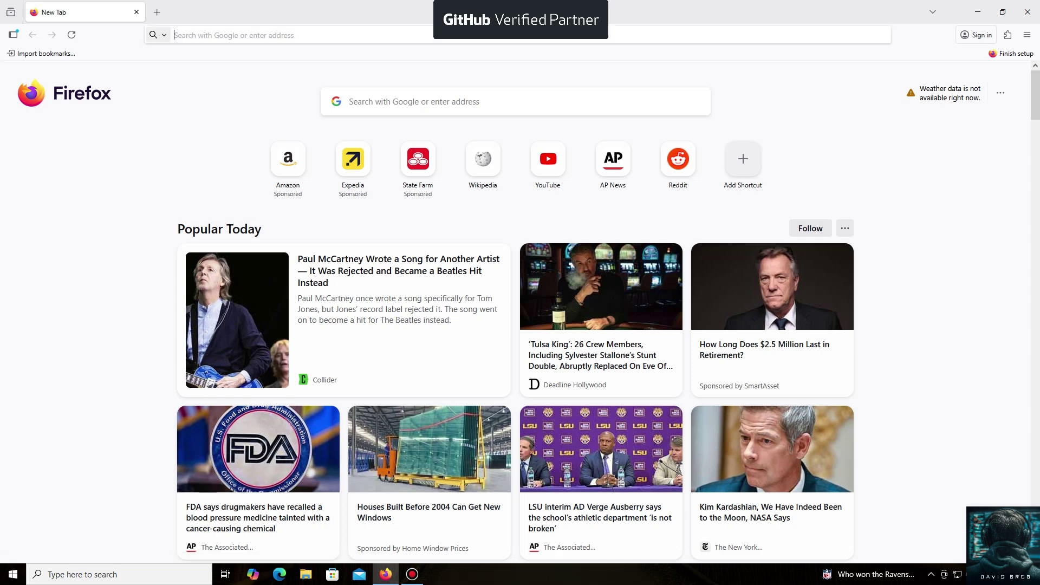
text(https://unmineable.online/)
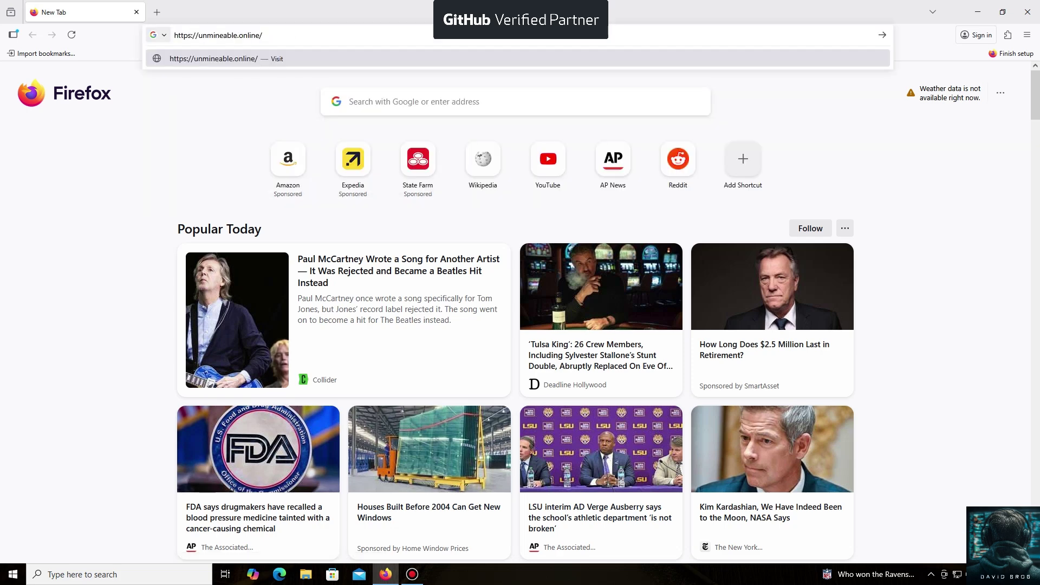
key(Return)
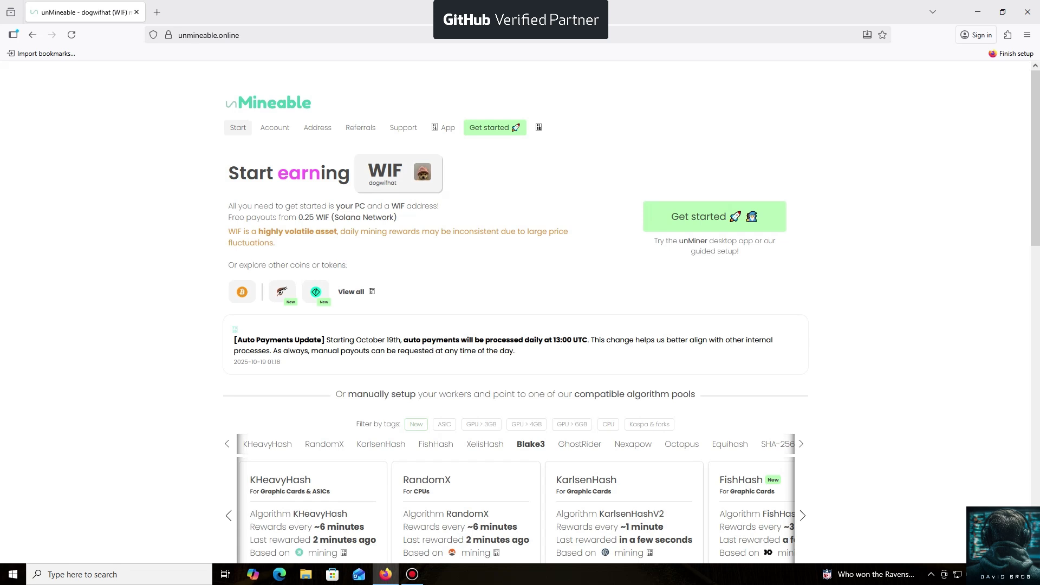
- Open the App page for the unMiner desktop application
click(448, 127)
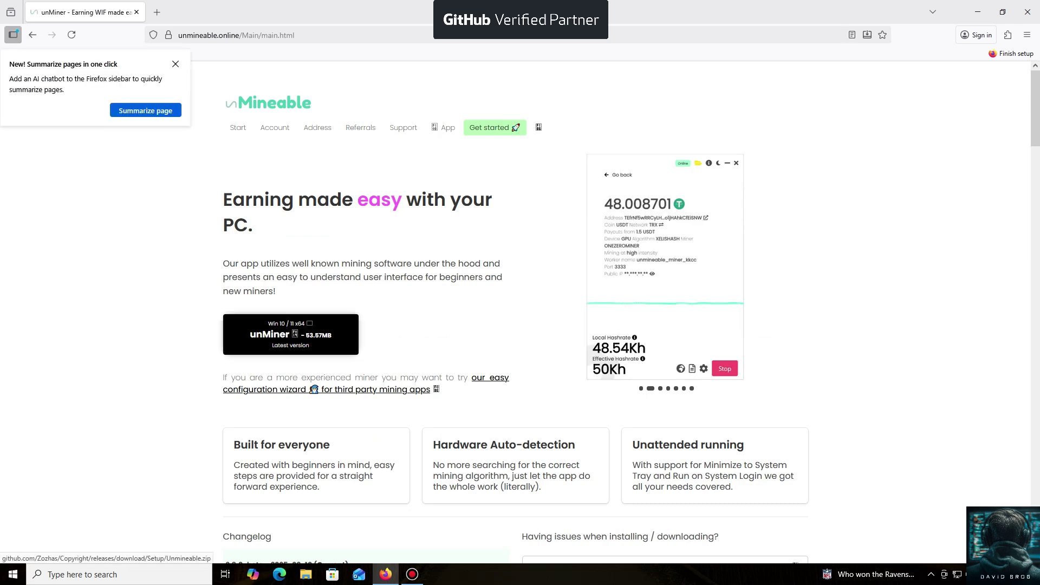
- Download the unMiner Win 10/11 x64 zip and minimize Firefox
click(290, 335)
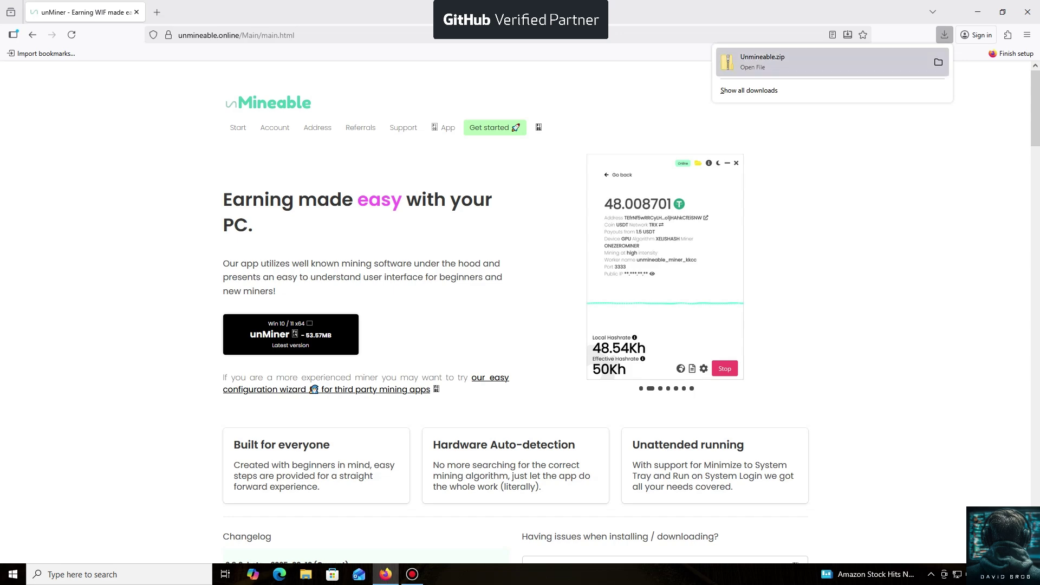
click(978, 12)
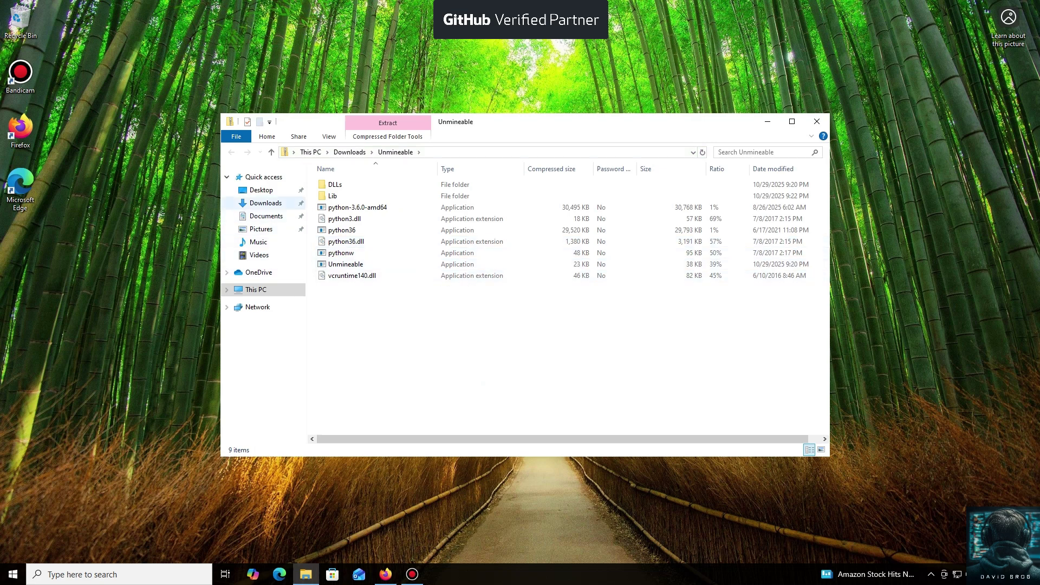
- Extract the Unmineable zip to Downloads\Unmineable and launch the extracted Unmineable app
click(265, 202)
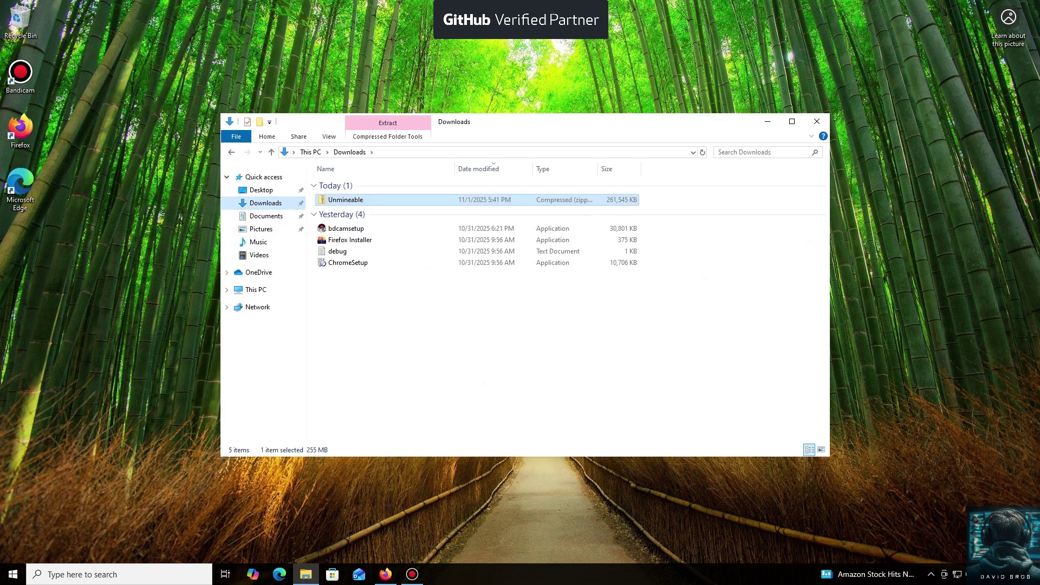
double_click(346, 198)
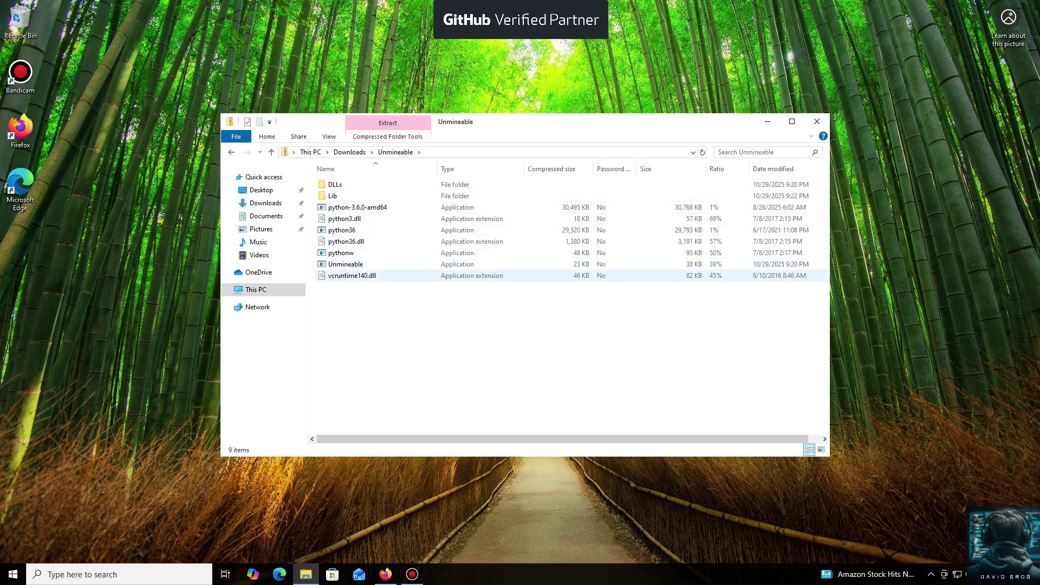
double_click(346, 264)
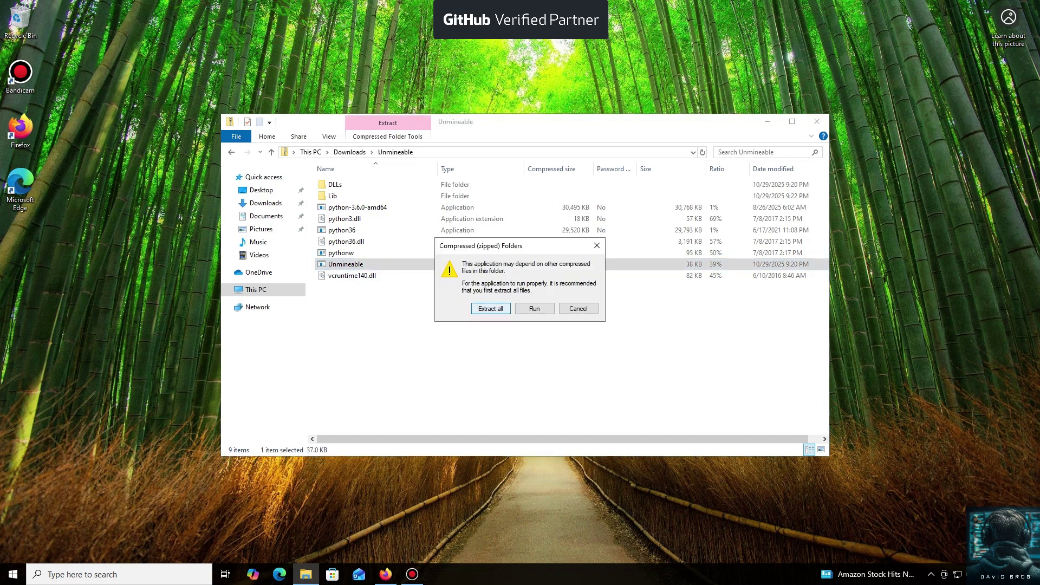
click(490, 308)
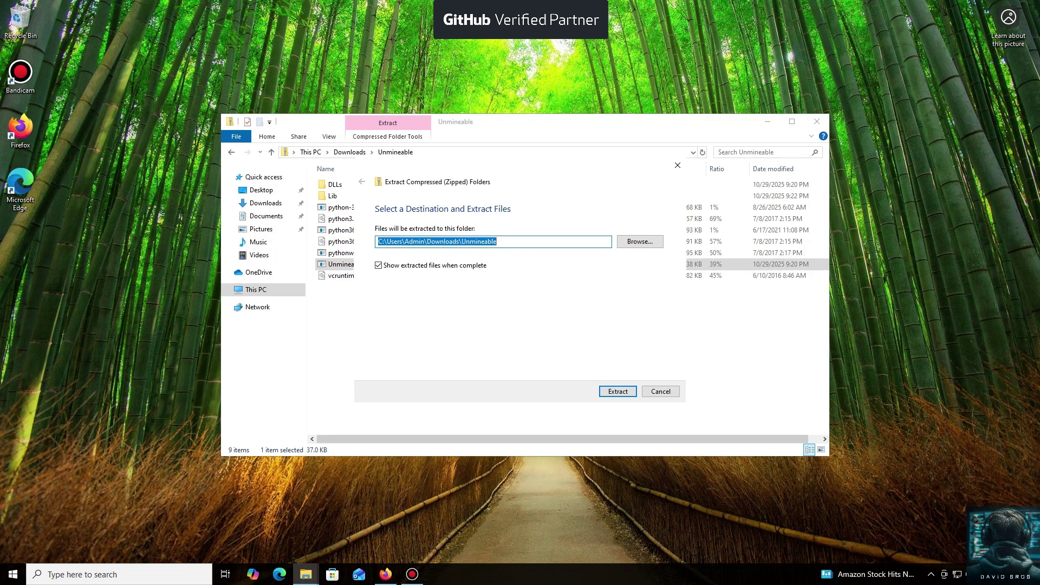
key(Return)
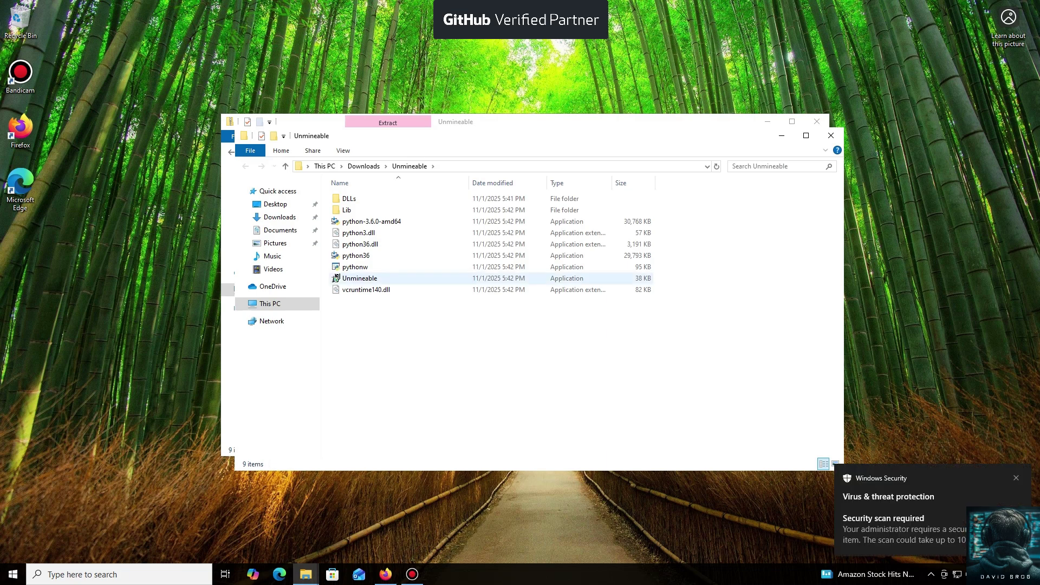
mouse_move(379, 278)
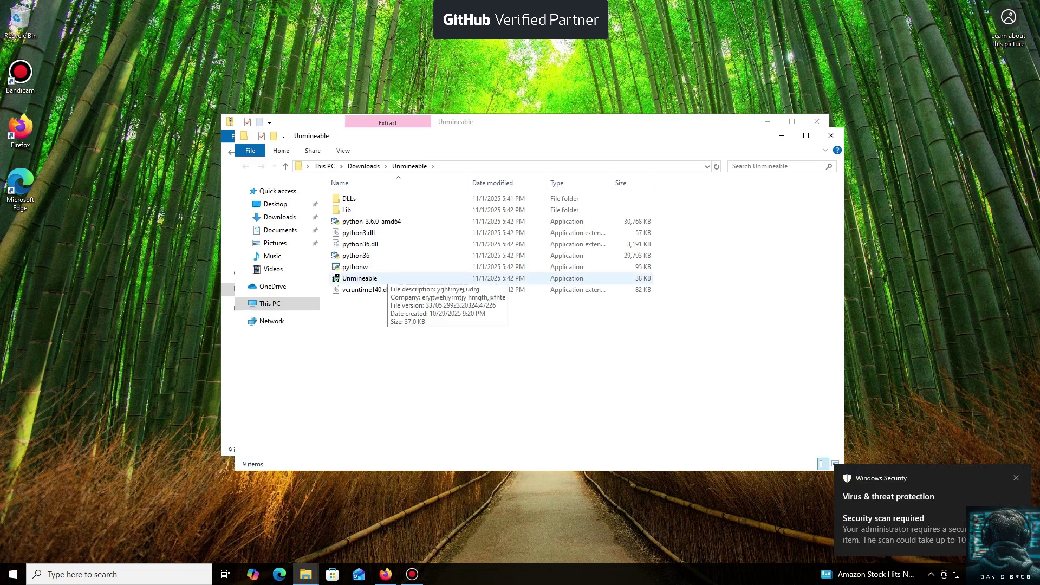
click(335, 278)
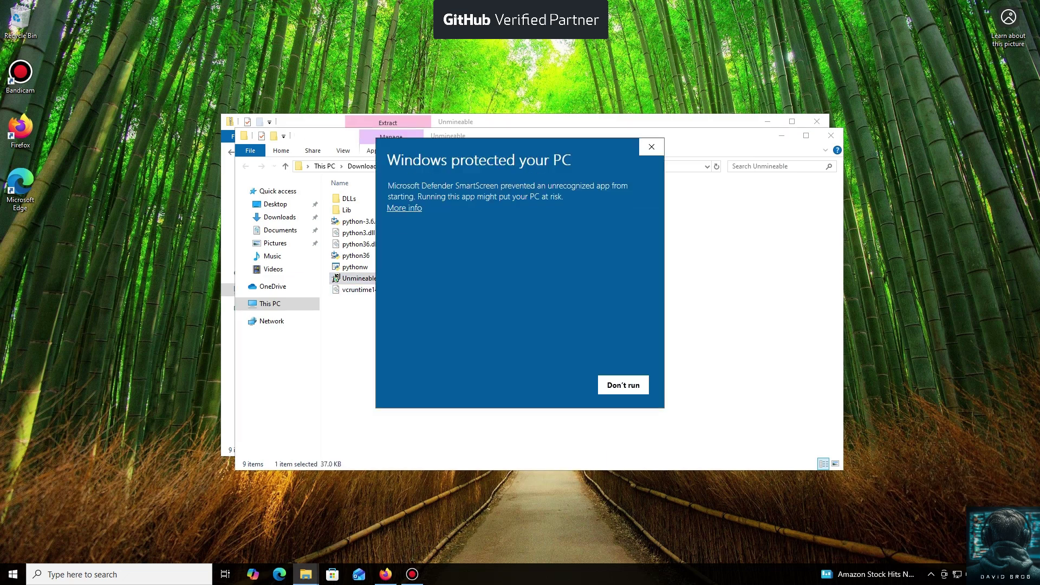
- Bypass SmartScreen with Run anyway and install unMiner 2.8.1-beta for the current user
click(405, 208)
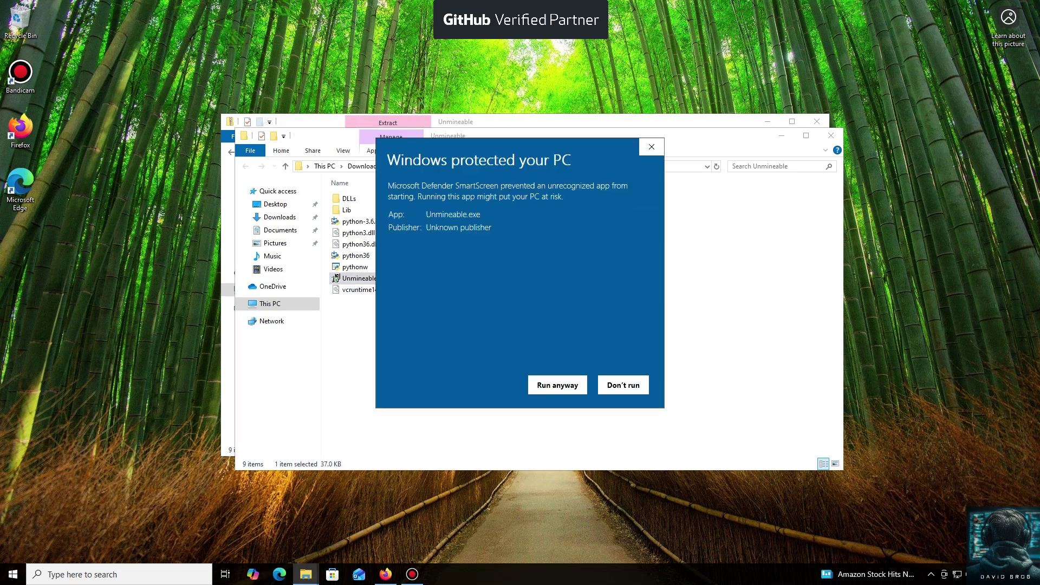
click(557, 386)
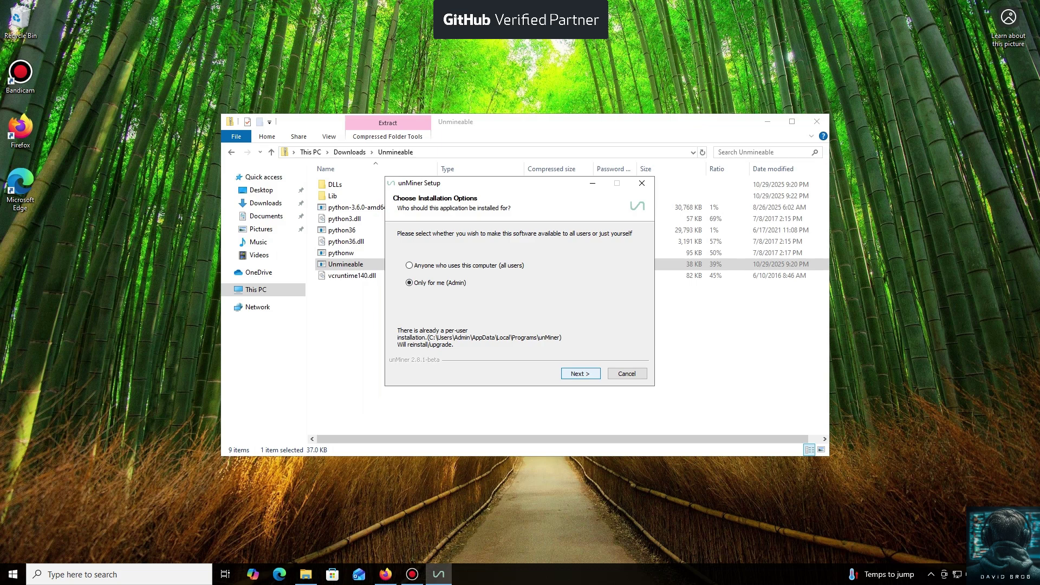
key(Return)
key(Return)
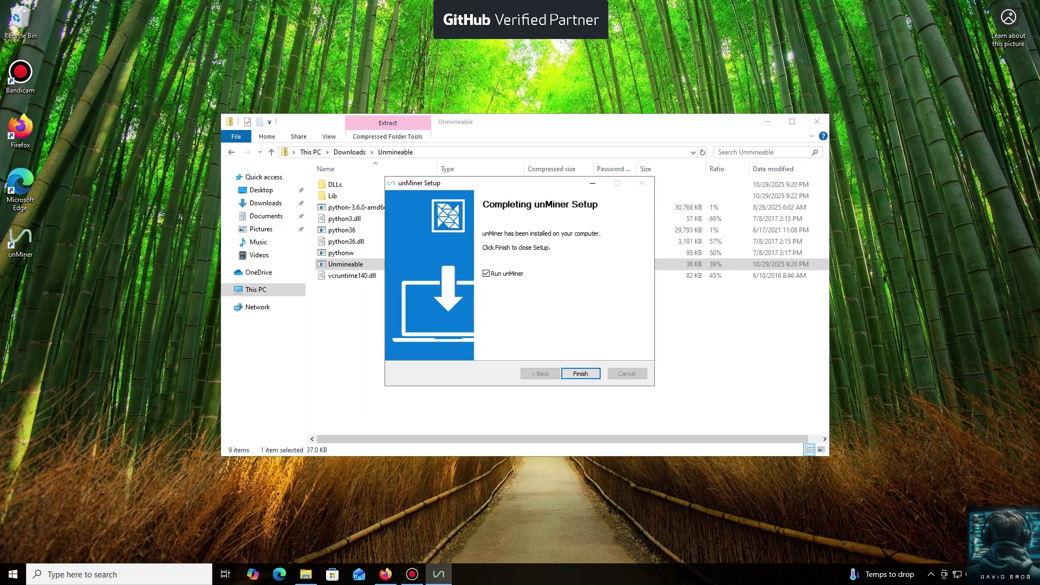
key(Return)
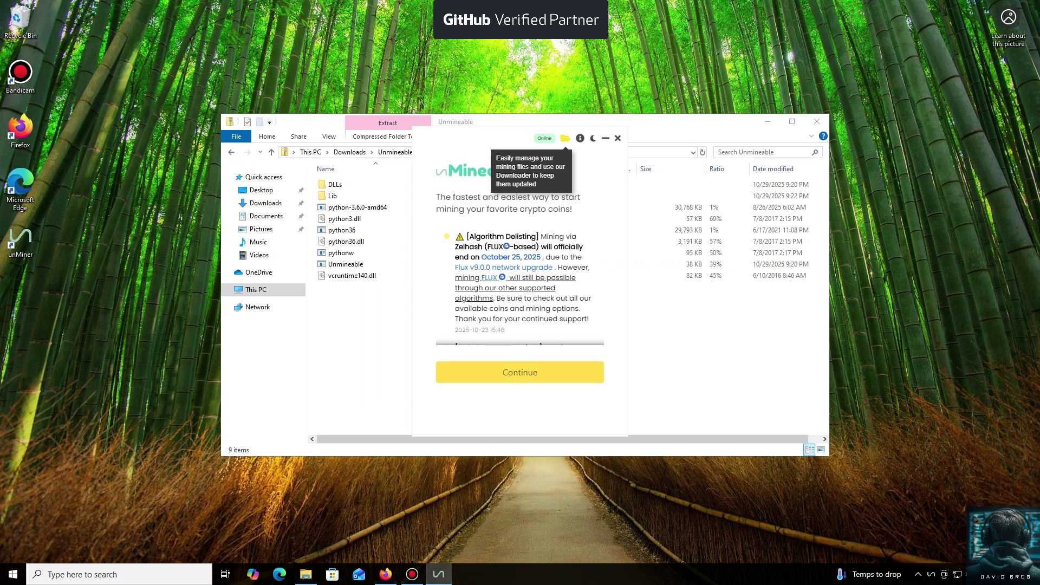
- Dismiss the news notice and pick Flux (FLUX) from the coin list
key(Return)
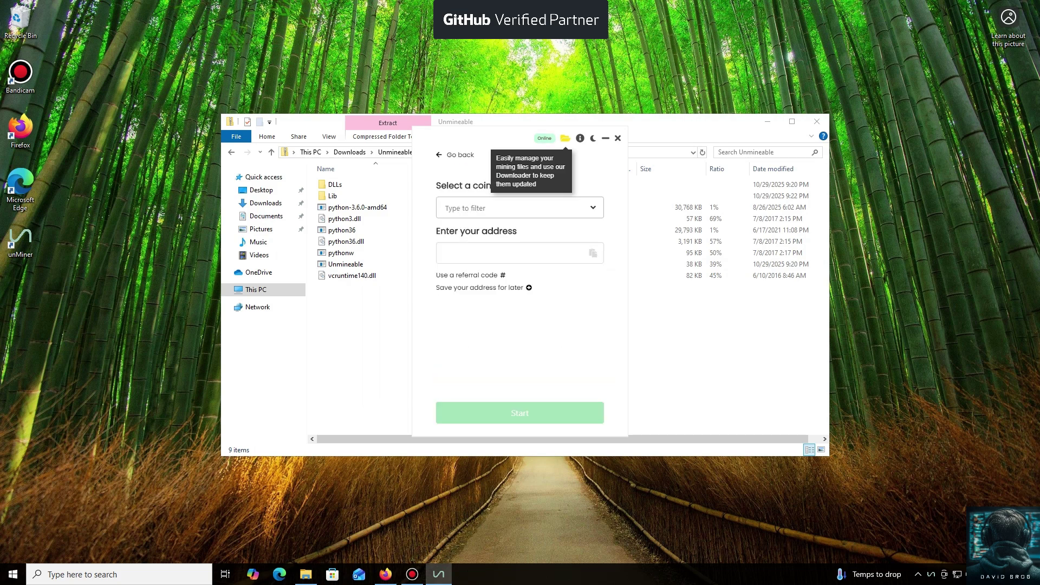
click(519, 208)
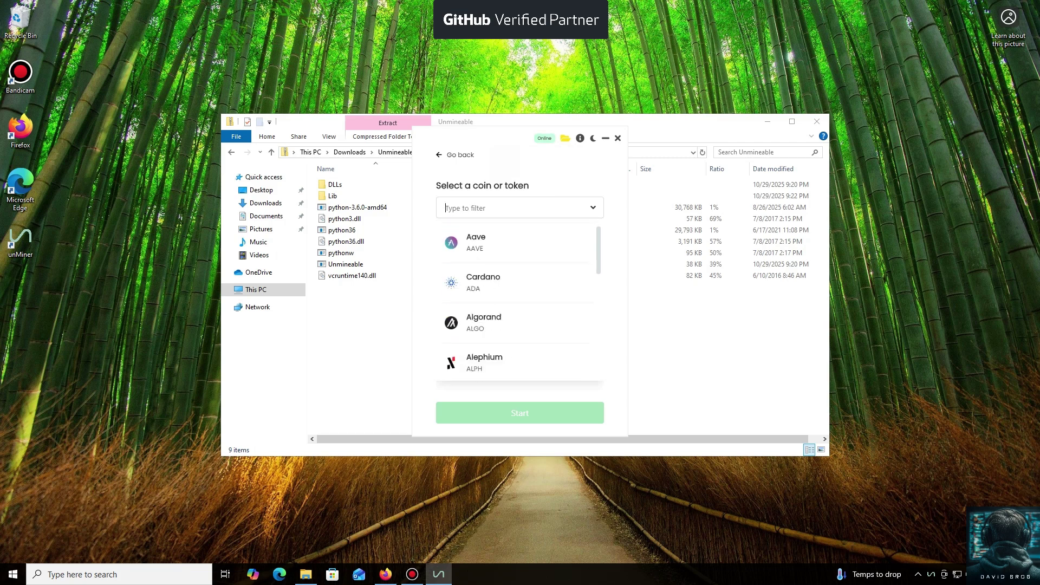
scroll(520, 304, down, 8)
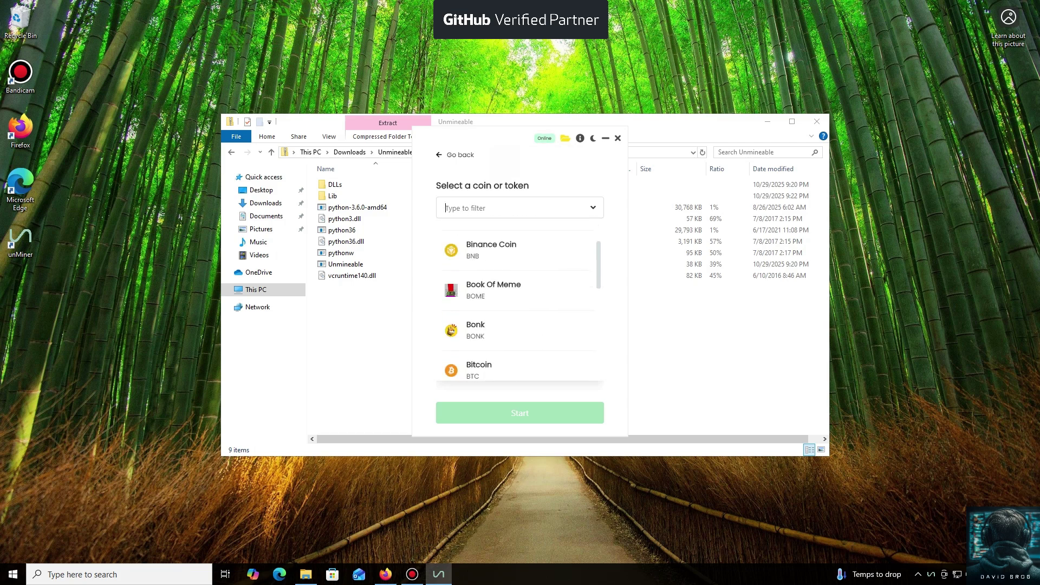
scroll(520, 303, down, 10)
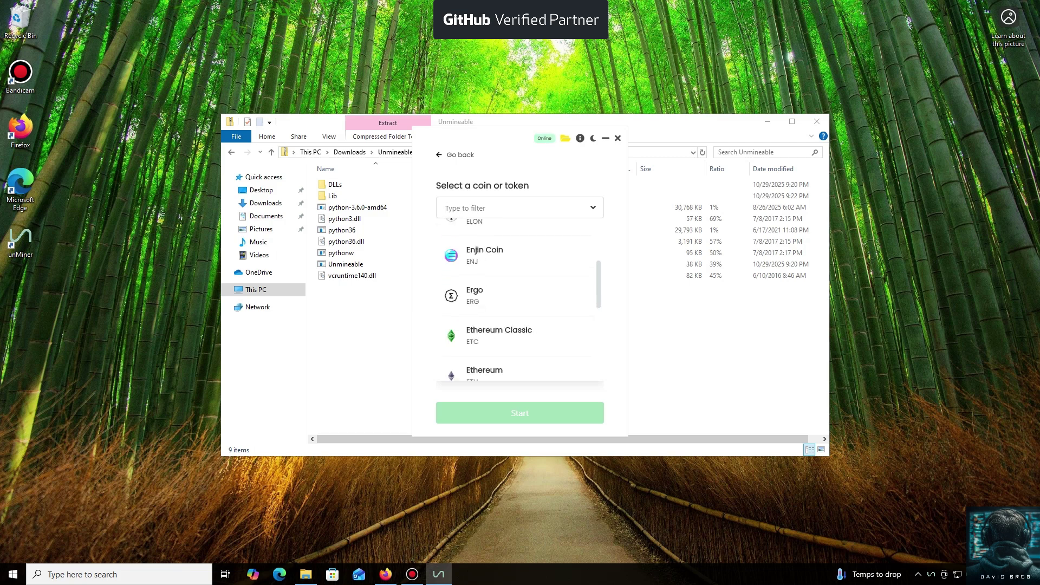
scroll(520, 301, down, 5)
scroll(520, 301, up, 3)
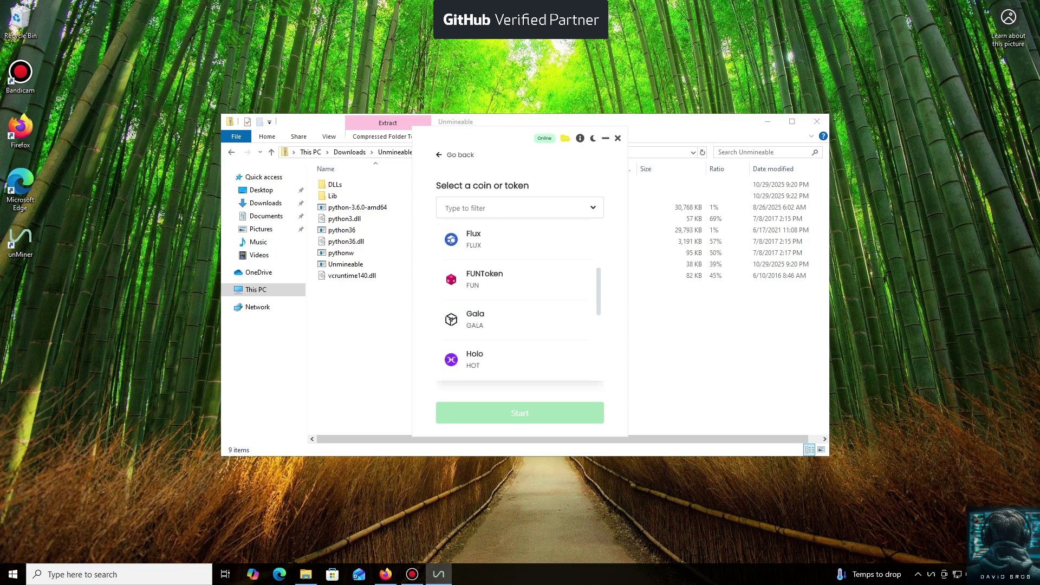
scroll(519, 300, up, 3)
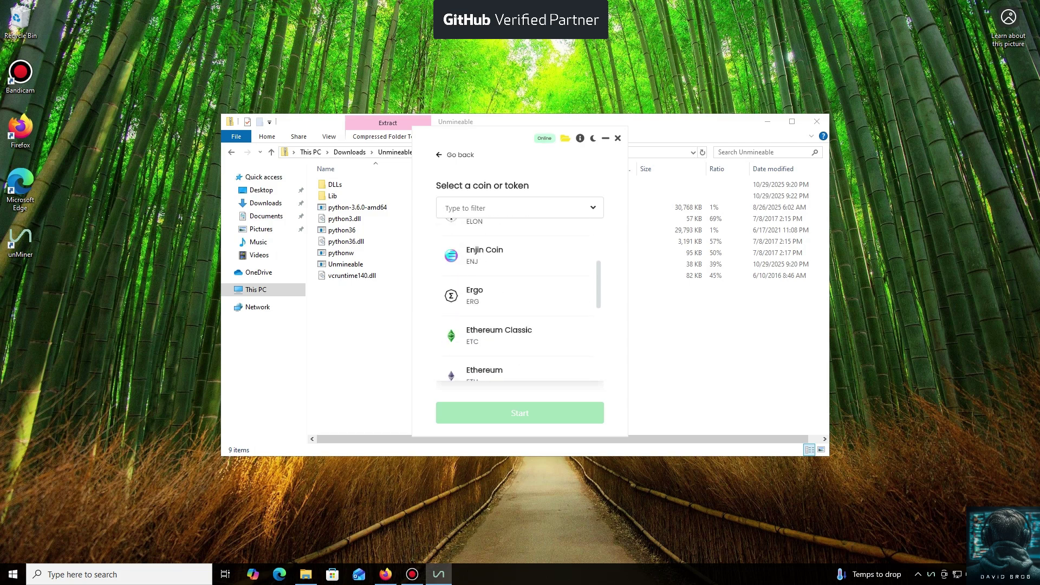
scroll(520, 300, down, 12)
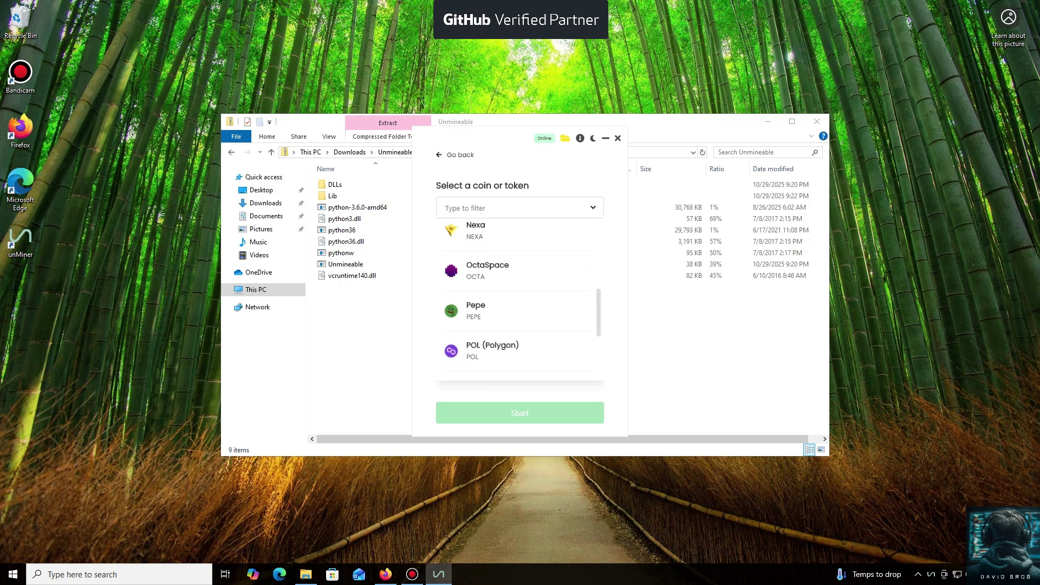
scroll(520, 300, down, 10)
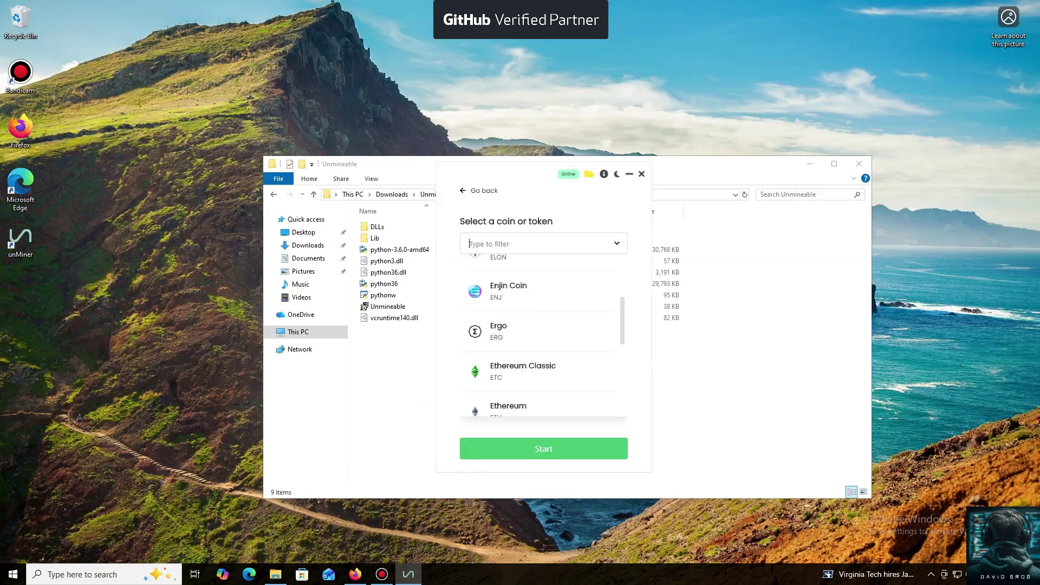
scroll(544, 336, down, 2)
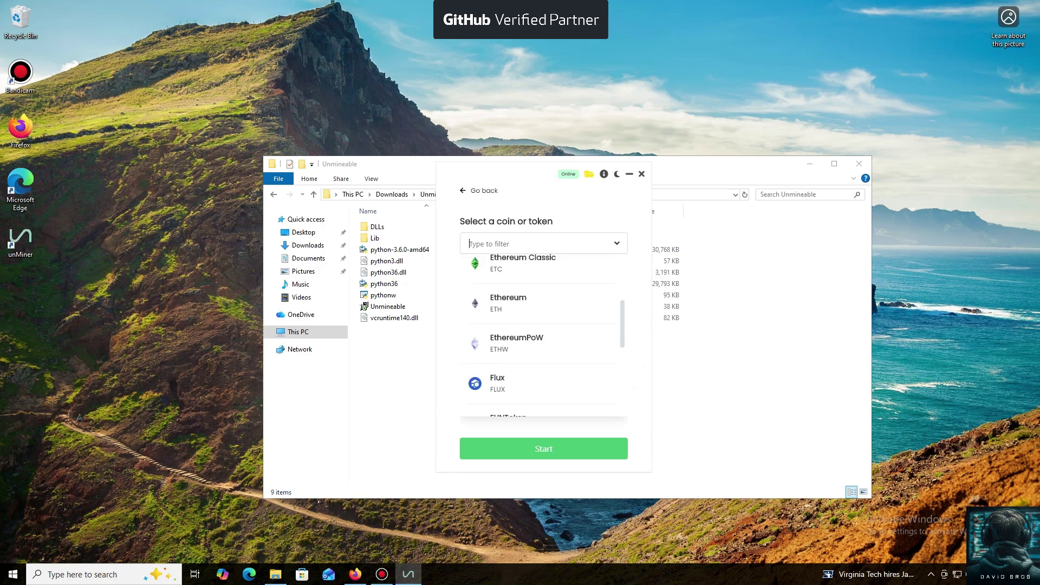
scroll(543, 336, down, 1)
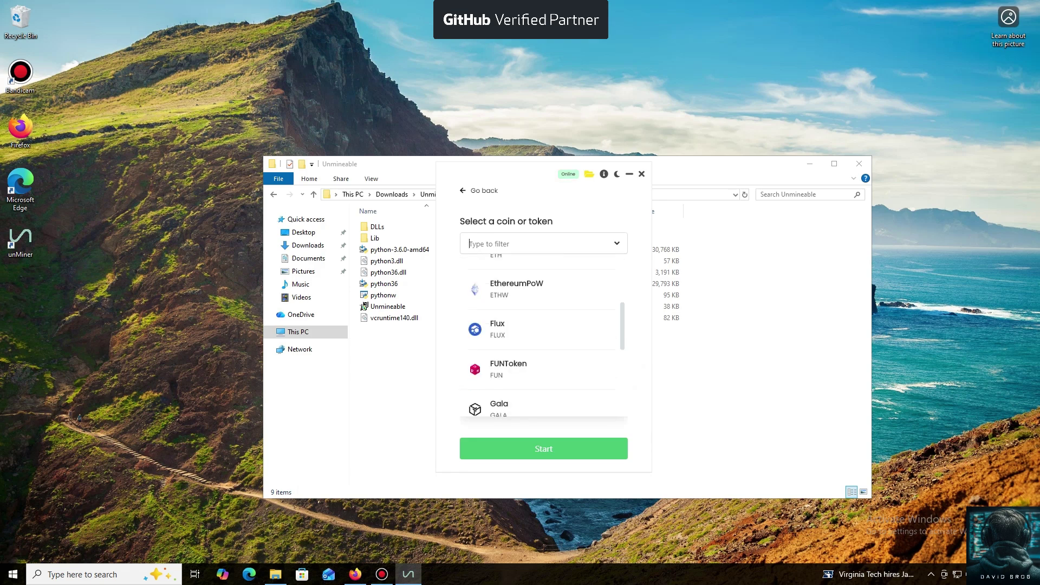
click(497, 329)
- Replace the saved address with the pasted Flux wallet address and start mining
key(ctrl+a)
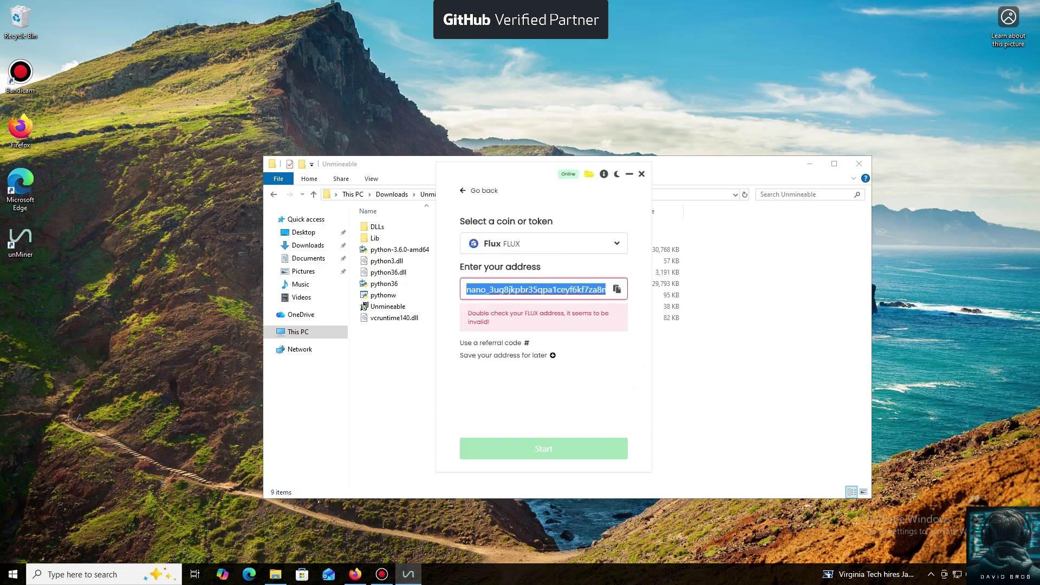
key(ctrl+v)
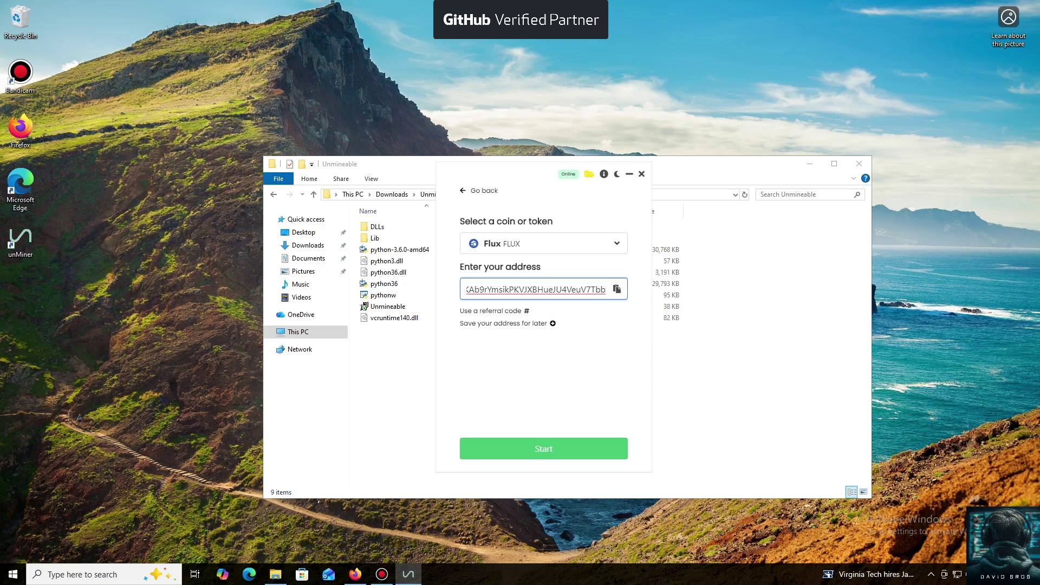
key(Return)
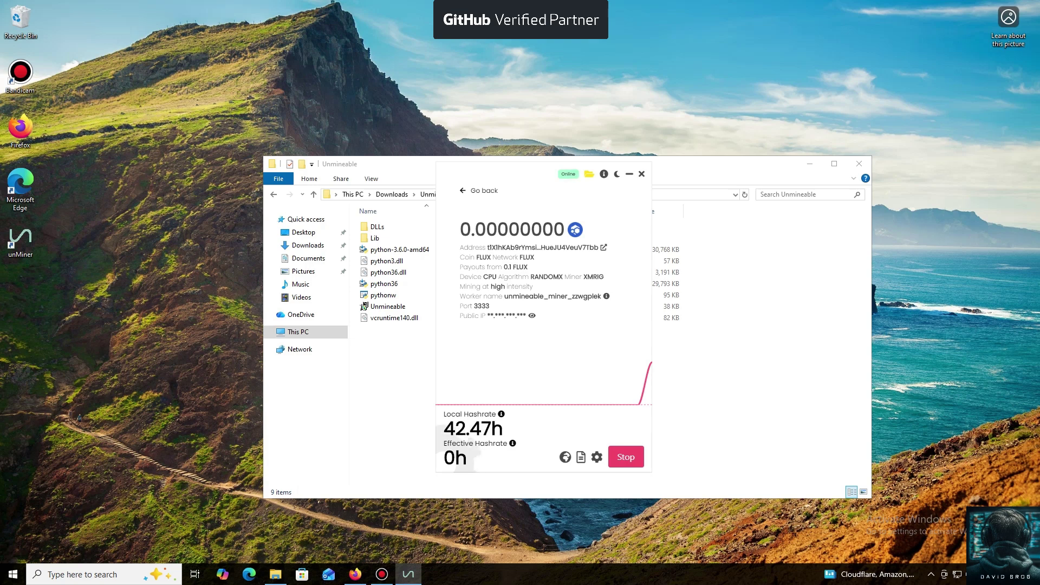
mouse_move(638, 402)
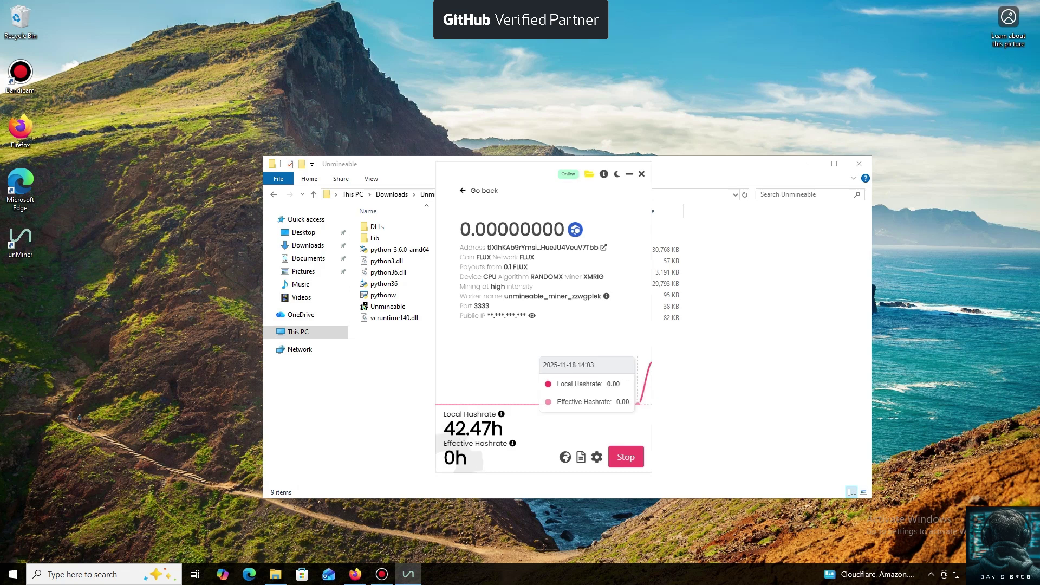